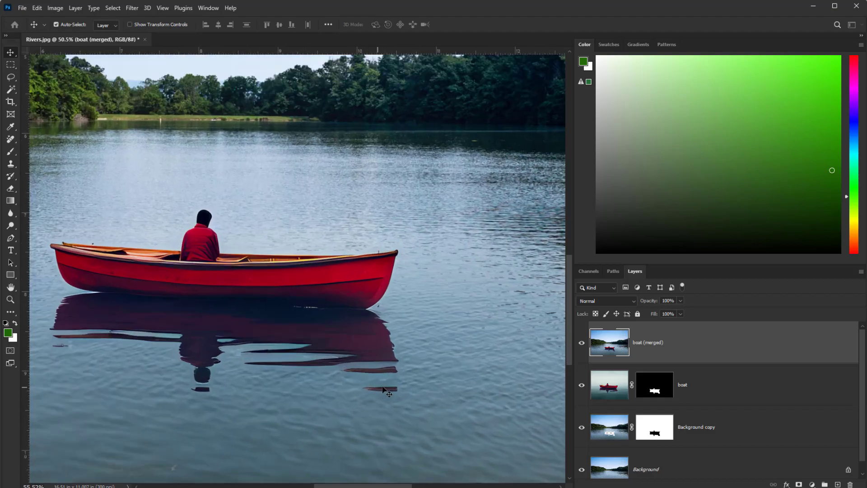
scroll(327, 401, "up", 3)
scroll(421, 383, "down", 2)
scroll(422, 384, "down", 3)
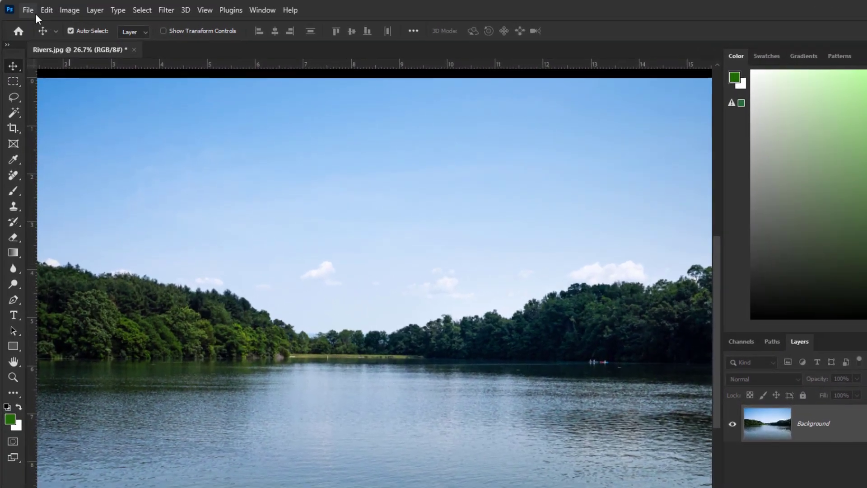
- Place the boat photo embedded into the river picture, scaled down over the lower centre
left_click(23, 7)
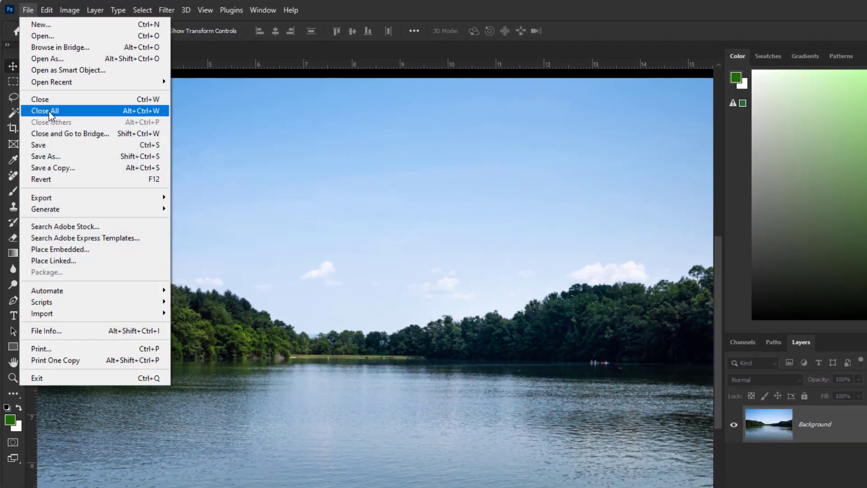
left_click(92, 250)
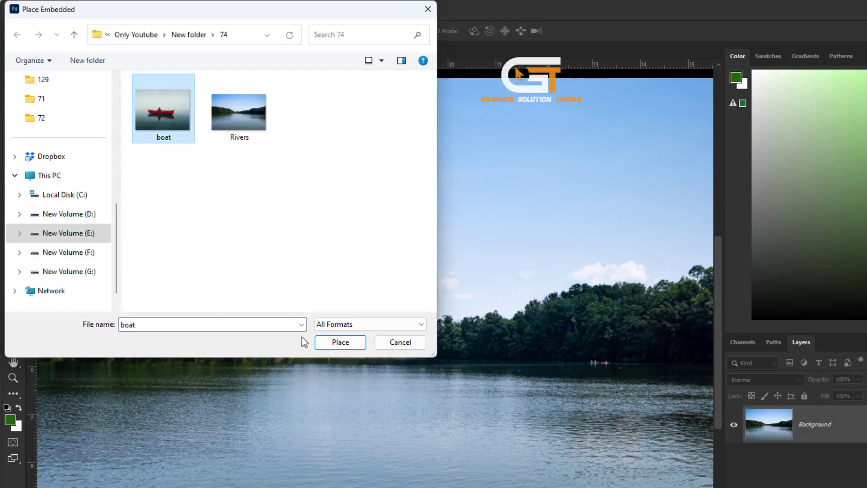
left_click(340, 341)
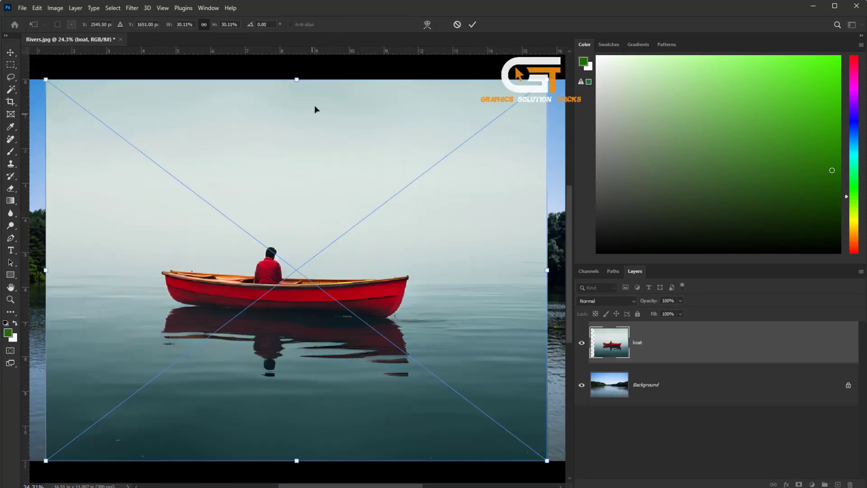
left_click_drag(299, 79, 321, 257)
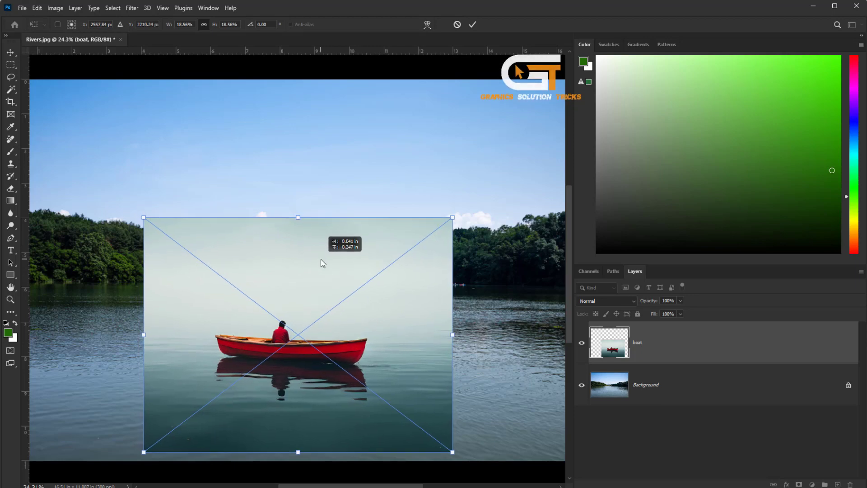
key("Return")
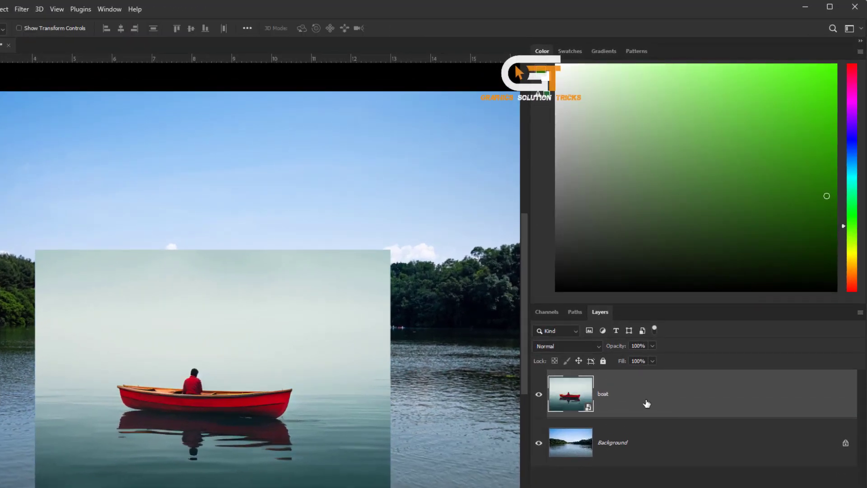
- Rasterize the placed boat layer into plain pixels
right_click(637, 398)
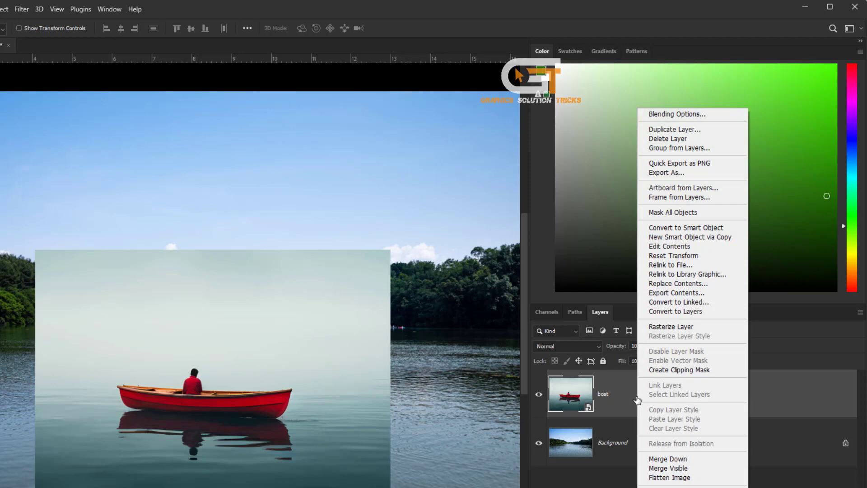
left_click(670, 326)
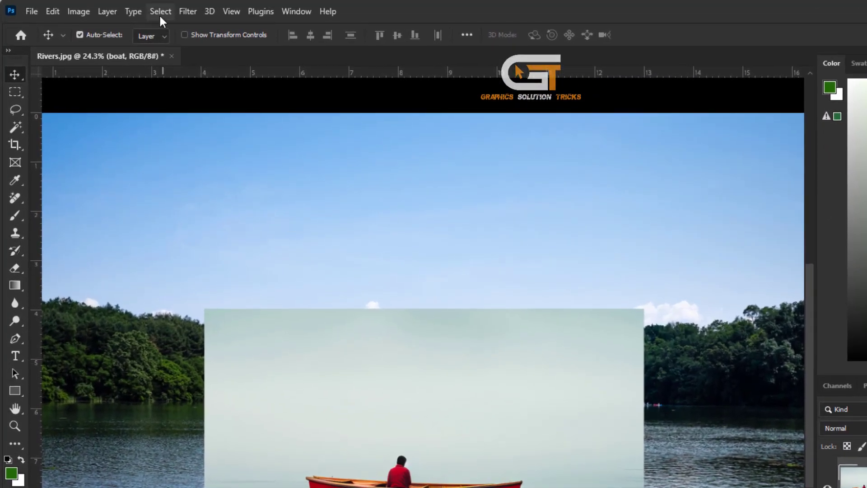
- Select the boat and man automatically with Select Subject
left_click(159, 14)
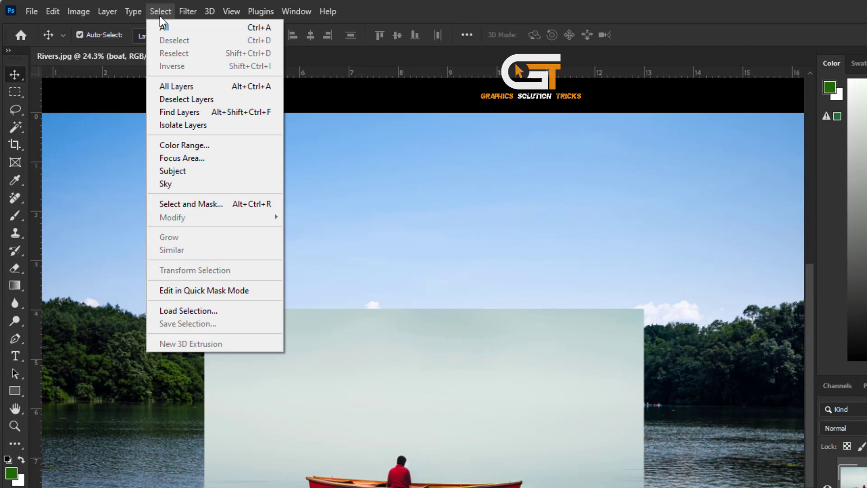
left_click(187, 171)
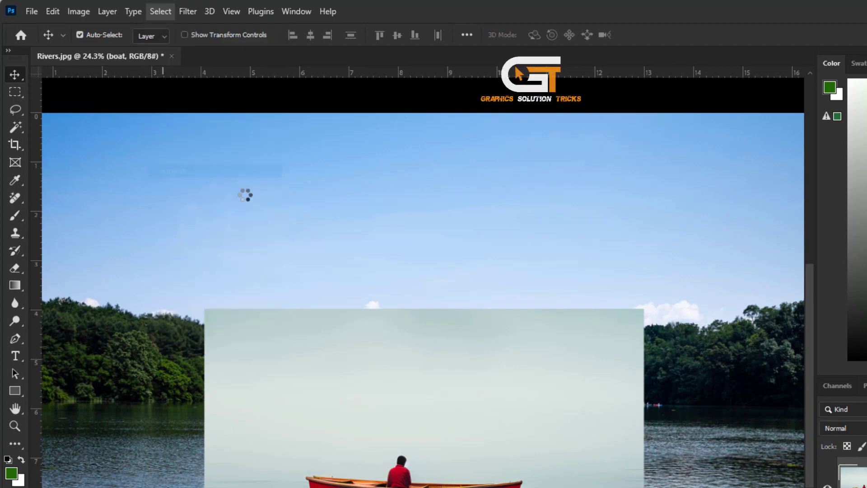
key("space")
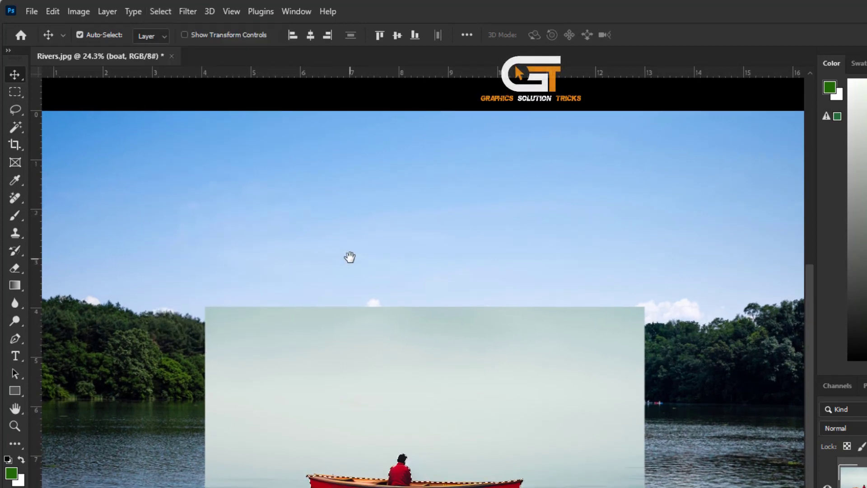
left_click_drag(348, 261, 348, 249)
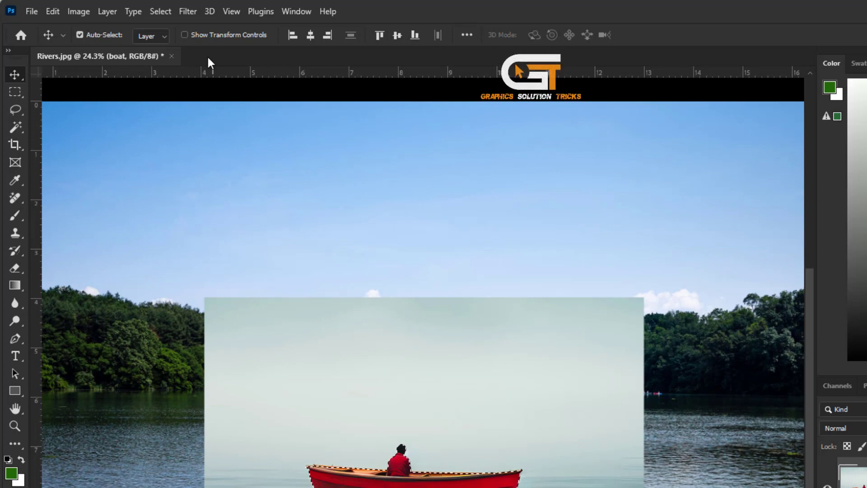
- Expand the selection outward by 20 pixels
left_click(161, 14)
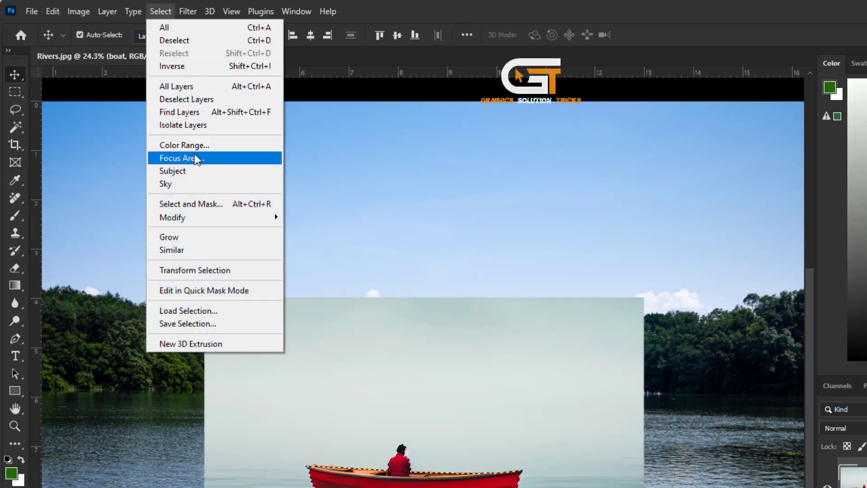
mouse_move(173, 217)
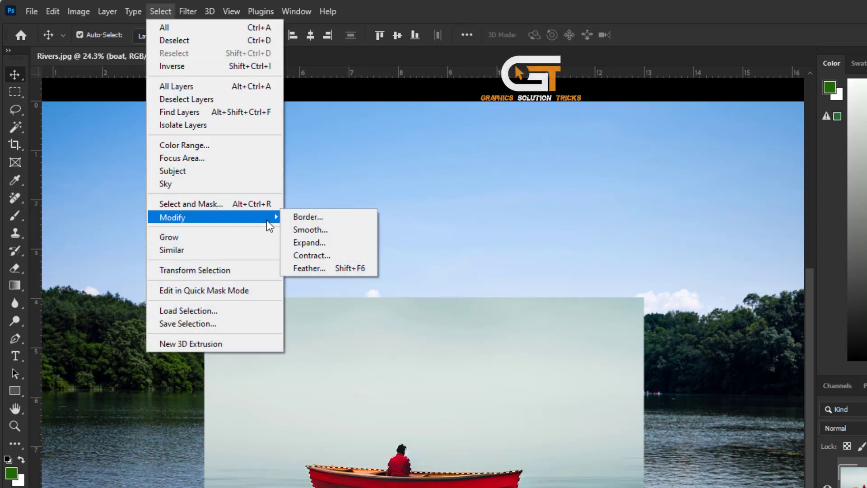
left_click(313, 242)
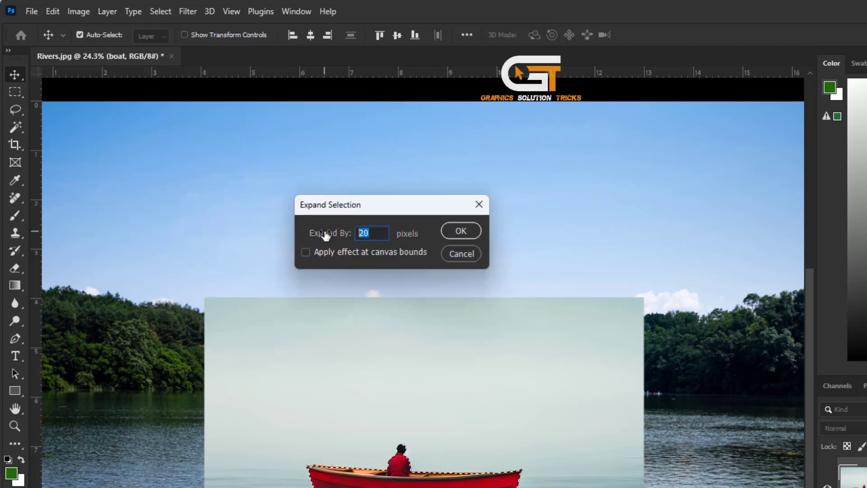
left_click(461, 231)
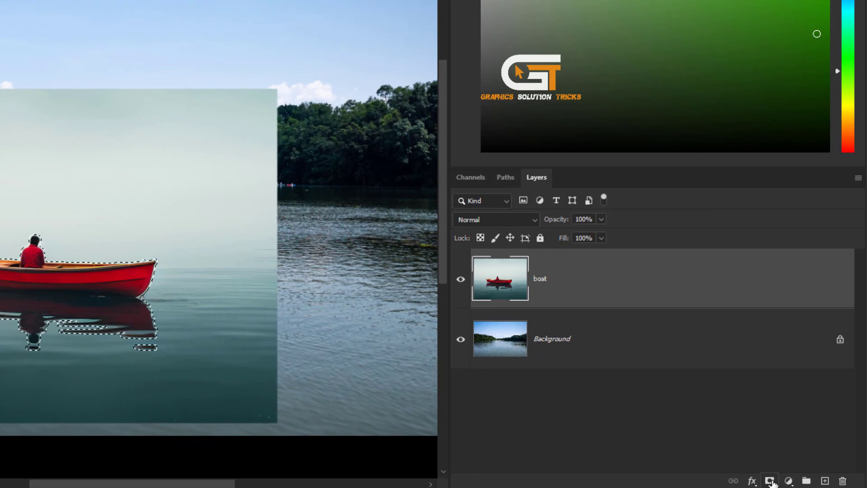
- Mask the boat layer to the selection and duplicate the Background layer
left_click(771, 481)
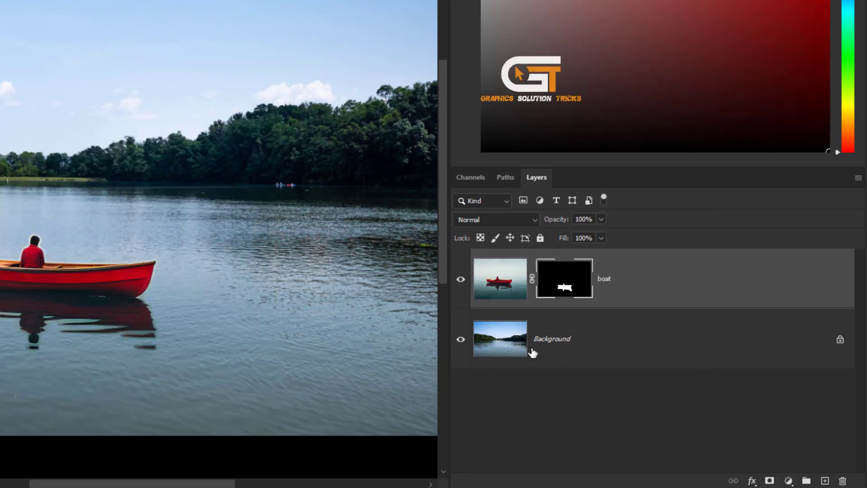
left_click(461, 279)
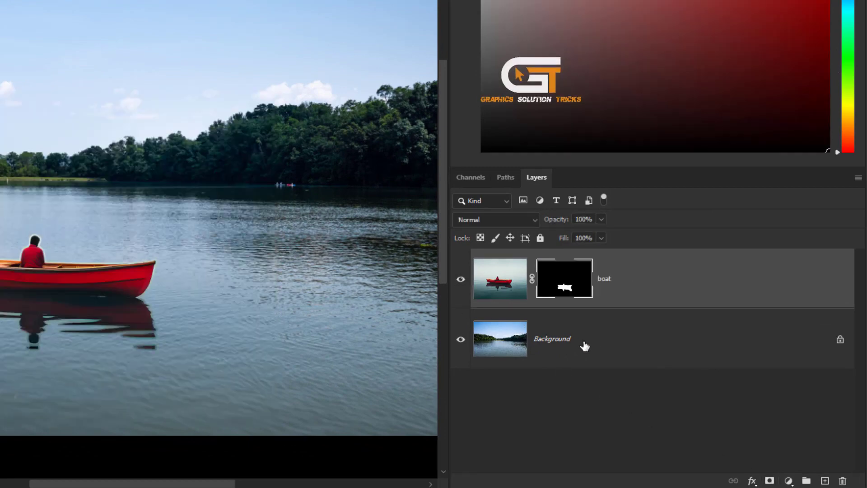
left_click_drag(711, 346, 824, 482)
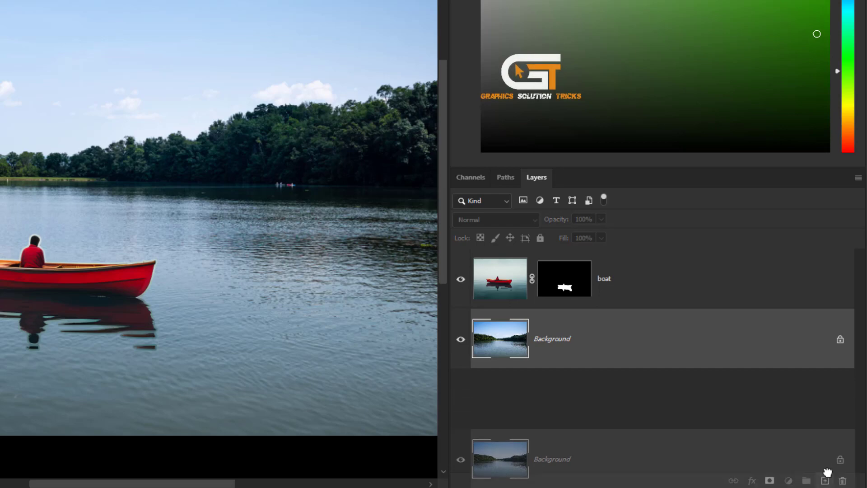
left_click(564, 286, "ctrl")
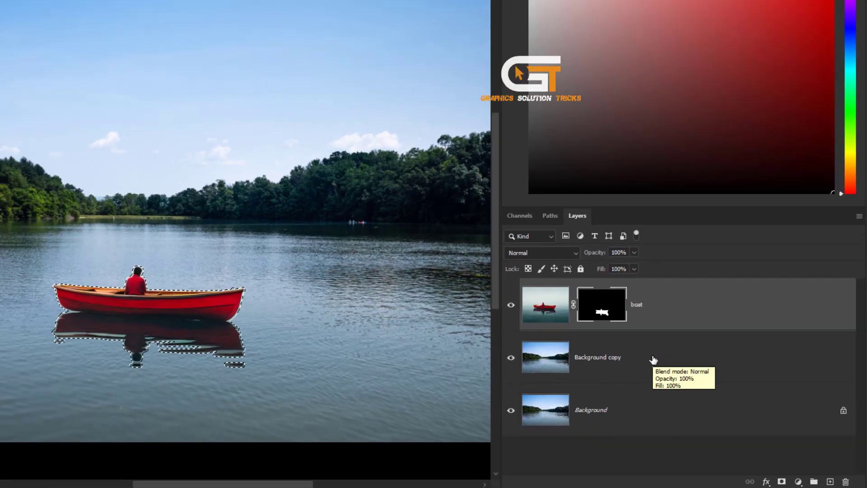
- Cut the boat-shaped selection out of Background copy, checking it with layers hidden and reshown
left_click(682, 368)
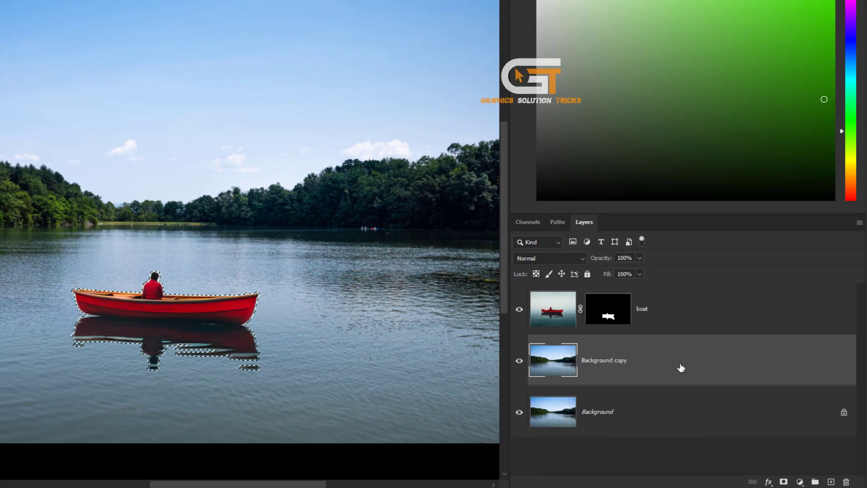
left_click(519, 310)
left_click(519, 412)
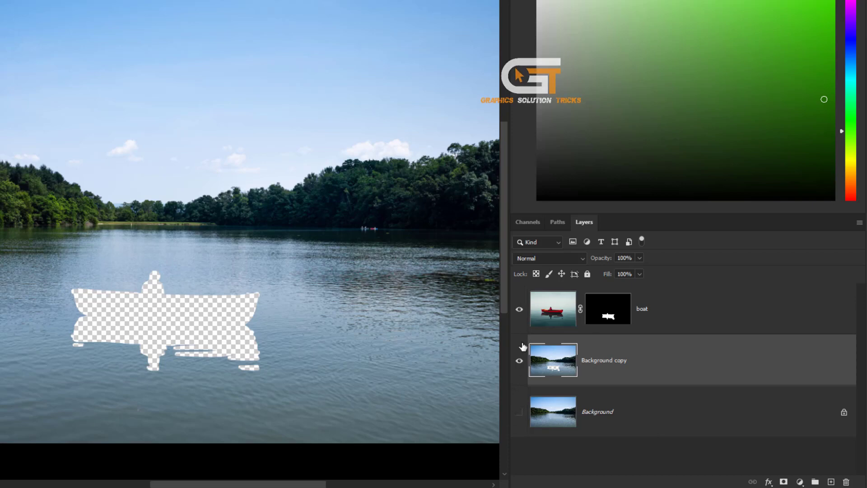
left_click(519, 411)
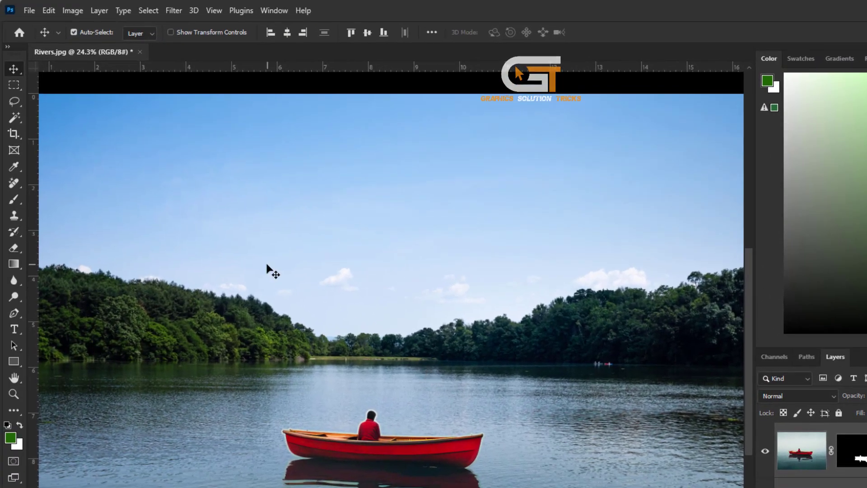
- Auto-Blend the layers as Panorama with Seamless Tones and Colors into a merged boat layer
left_click(49, 13)
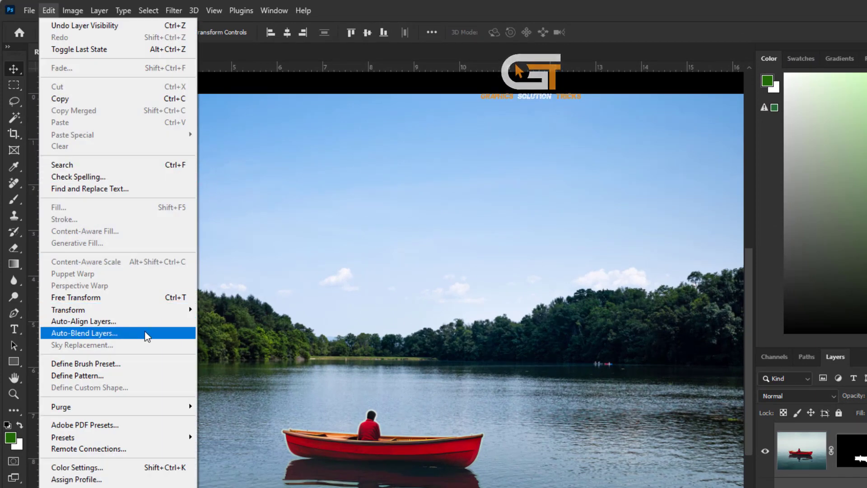
left_click(84, 333)
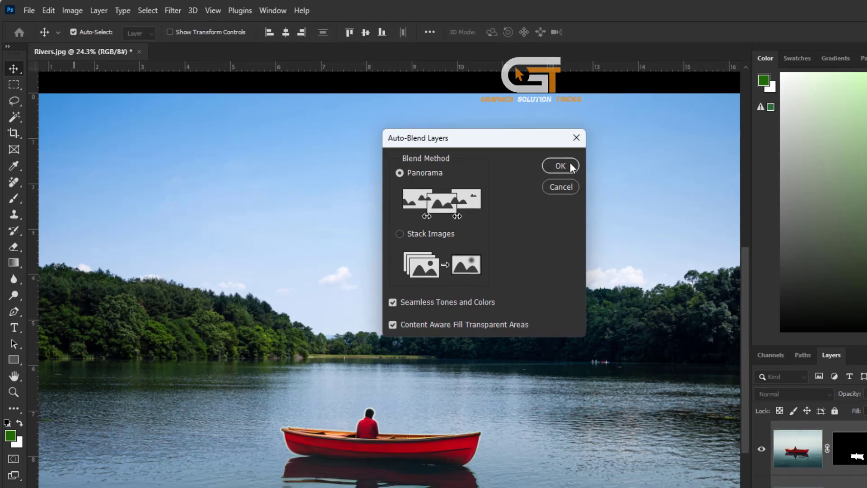
left_click(562, 167)
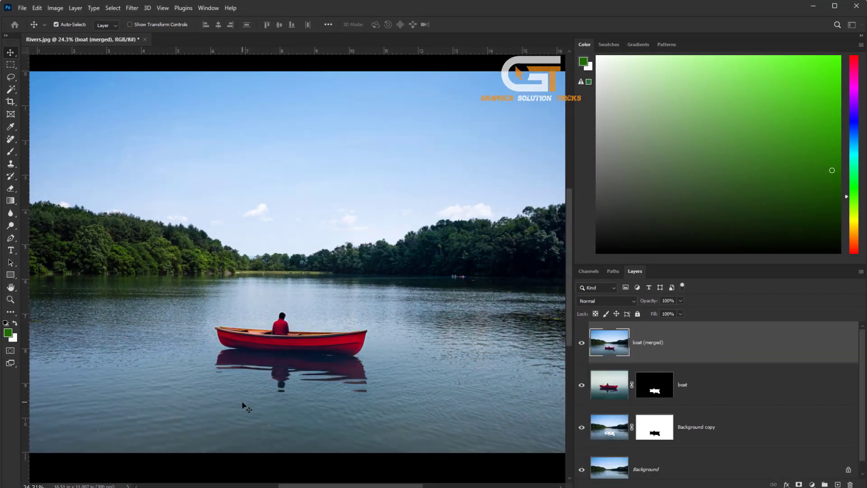
scroll(289, 401, "up", 3)
scroll(352, 339, "up", 2)
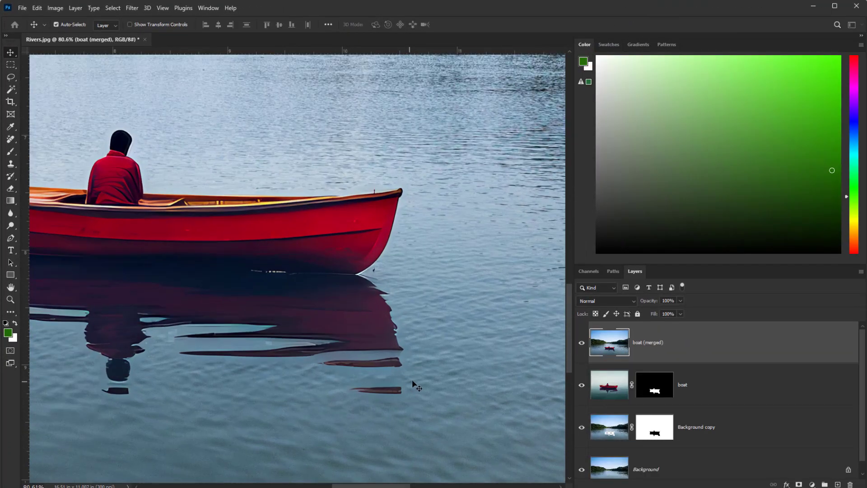
scroll(421, 383, "down", 3)
scroll(421, 383, "down", 2)
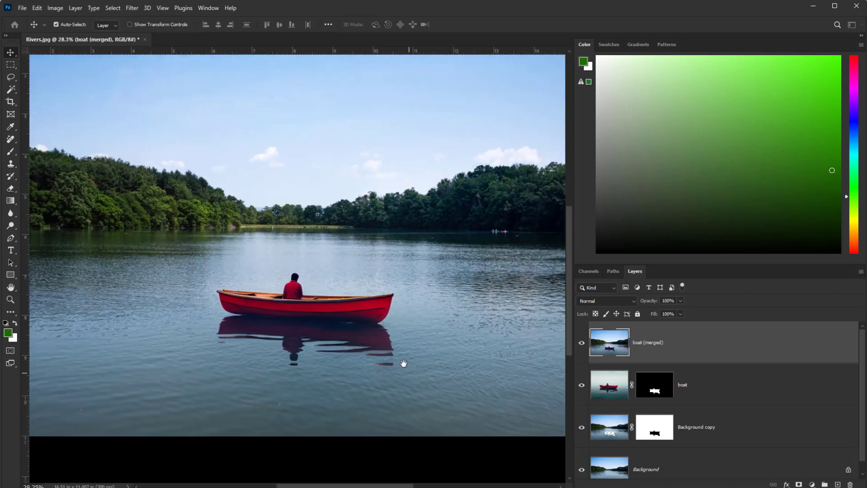
mouse_move(424, 404)
left_mouse_down()
mouse_move(403, 372)
mouse_move(386, 393)
left_mouse_up()
scroll(403, 372, "down", 1)
scroll(384, 391, "down", 1)
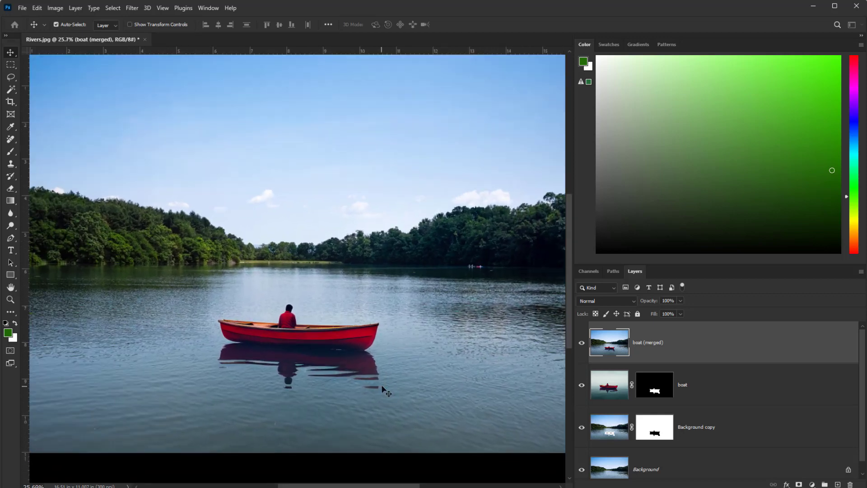